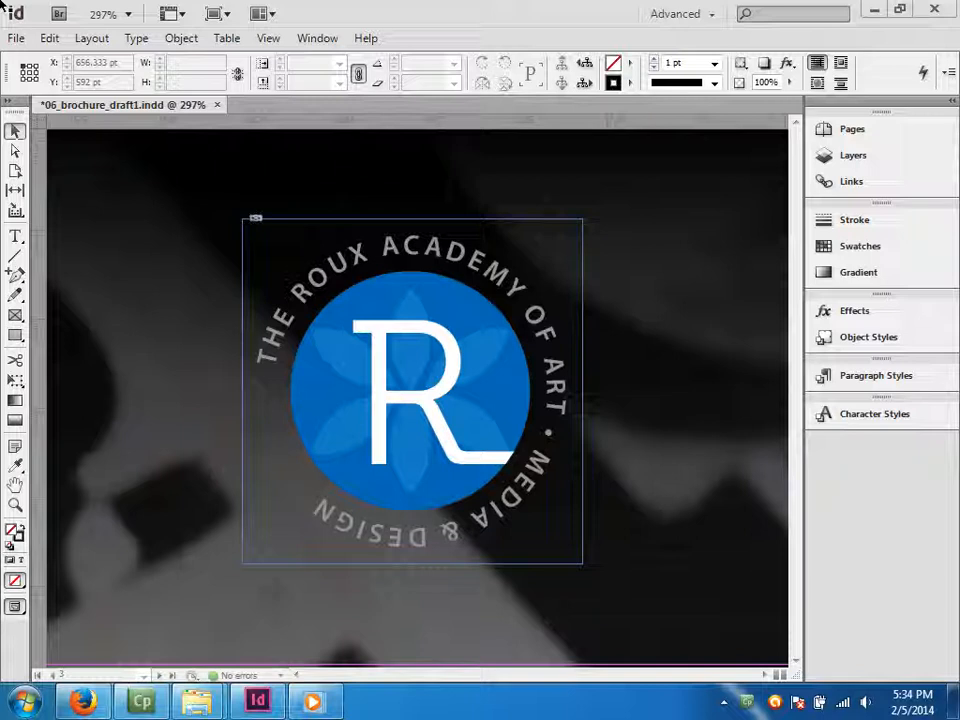
# Fill the Roux Academy logo frame with the [Paper] swatch.
pyautogui.click(491, 364)
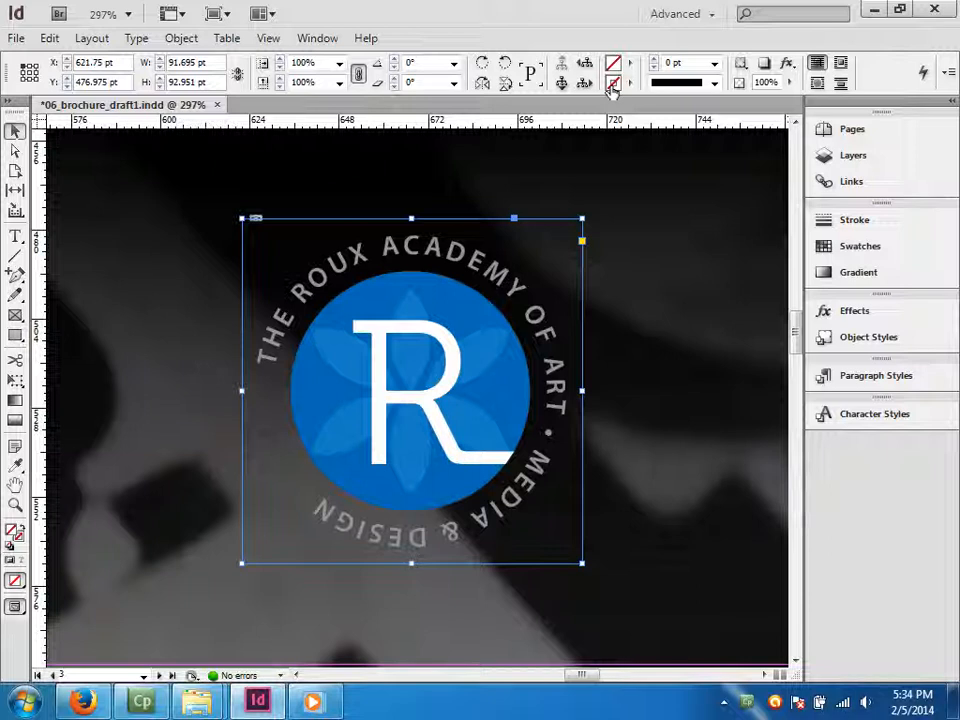
pyautogui.click(633, 64)
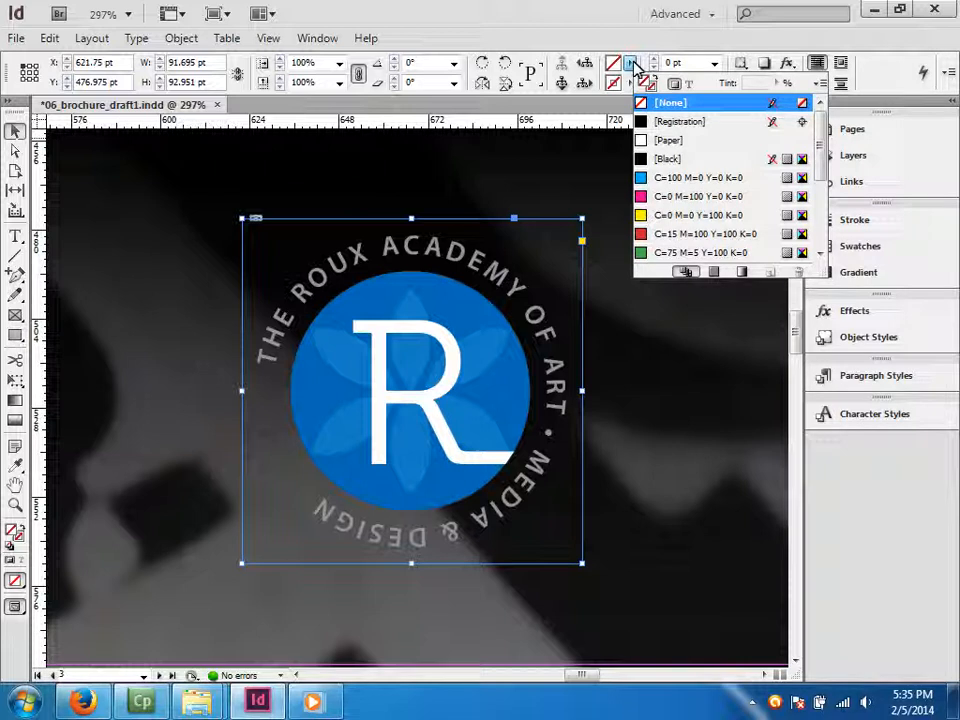
pyautogui.click(668, 148)
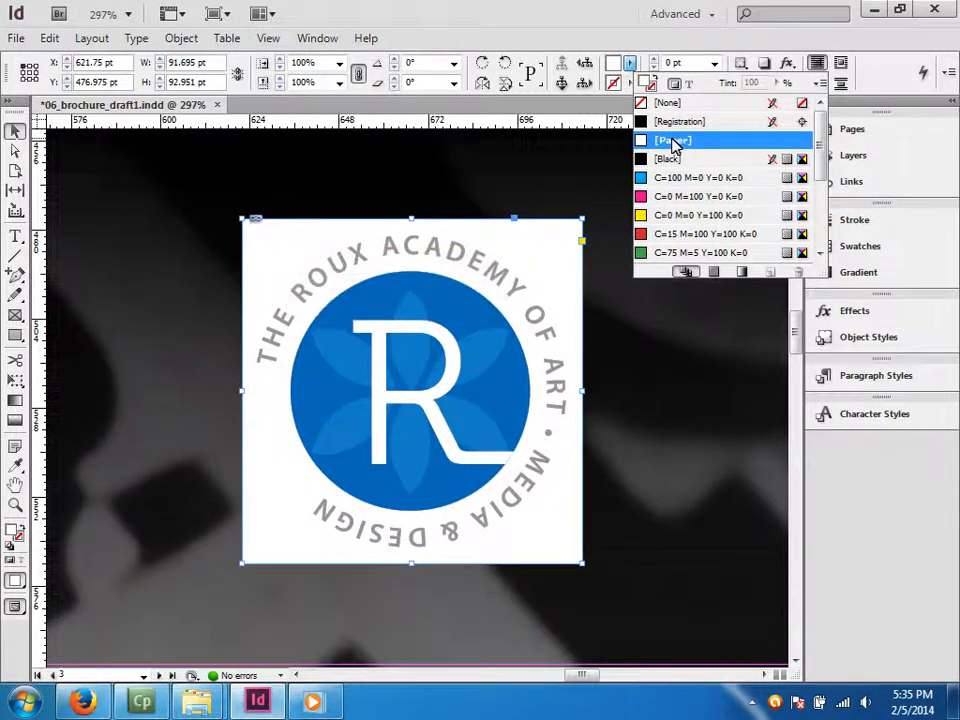
pyautogui.press('Escape')
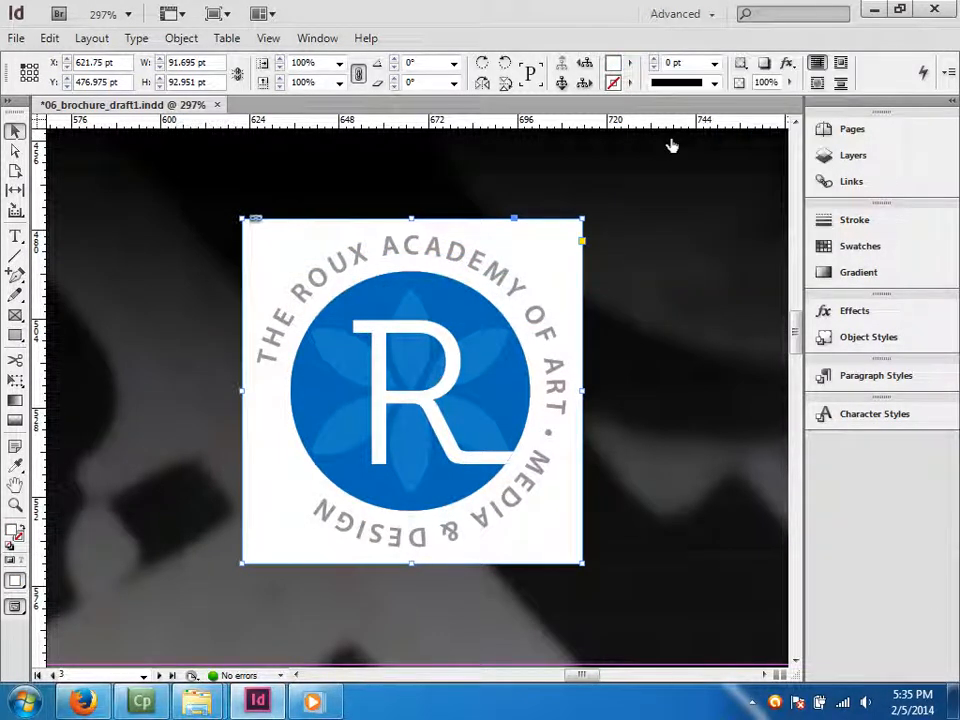
# Give the logo frame a [Black] stroke with a weight of 6 pt and the Thick - Thick style.
pyautogui.click(632, 84)
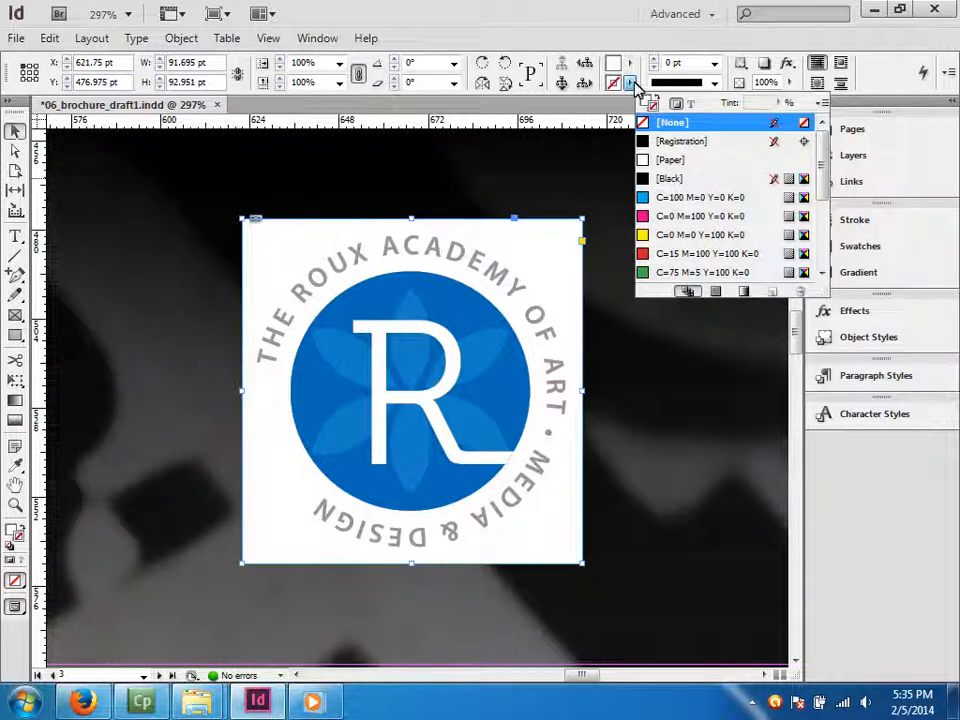
pyautogui.click(668, 181)
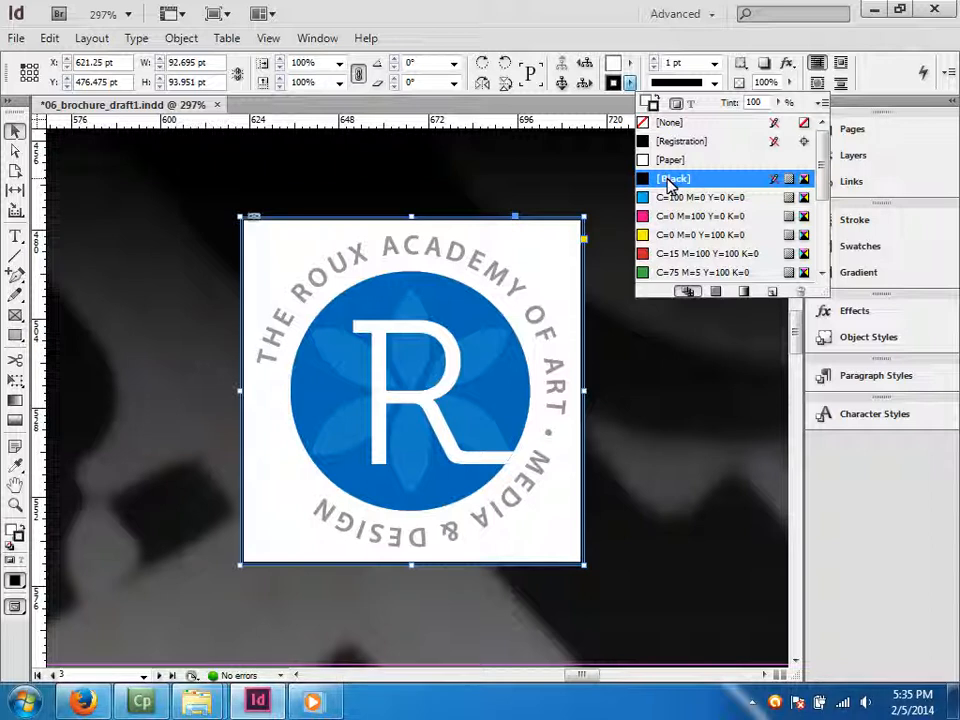
pyautogui.click(715, 64)
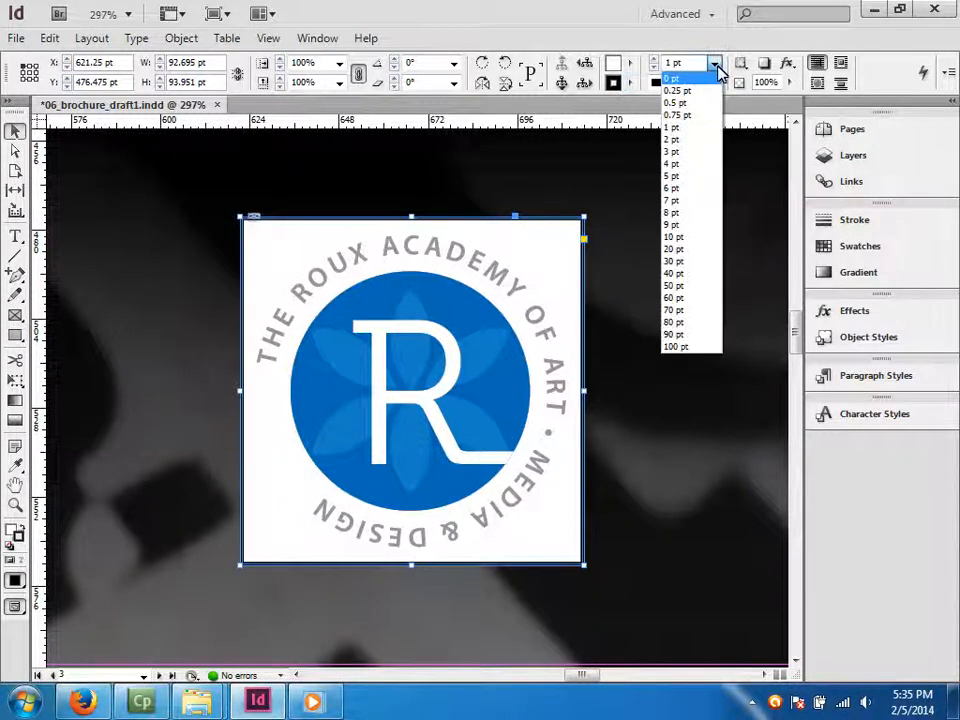
pyautogui.click(670, 192)
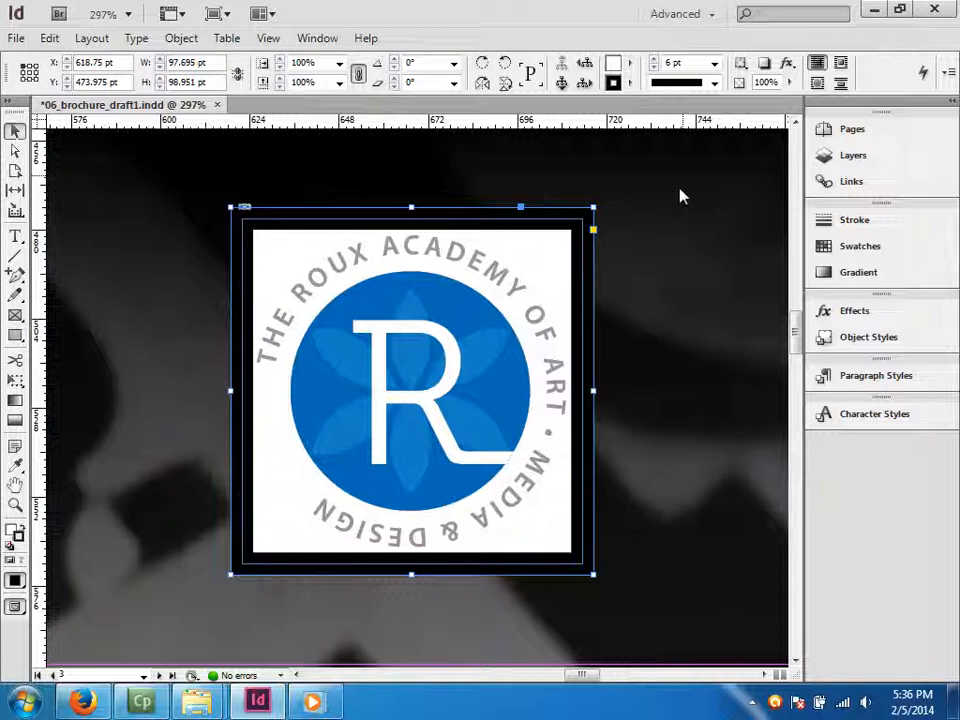
pyautogui.click(714, 84)
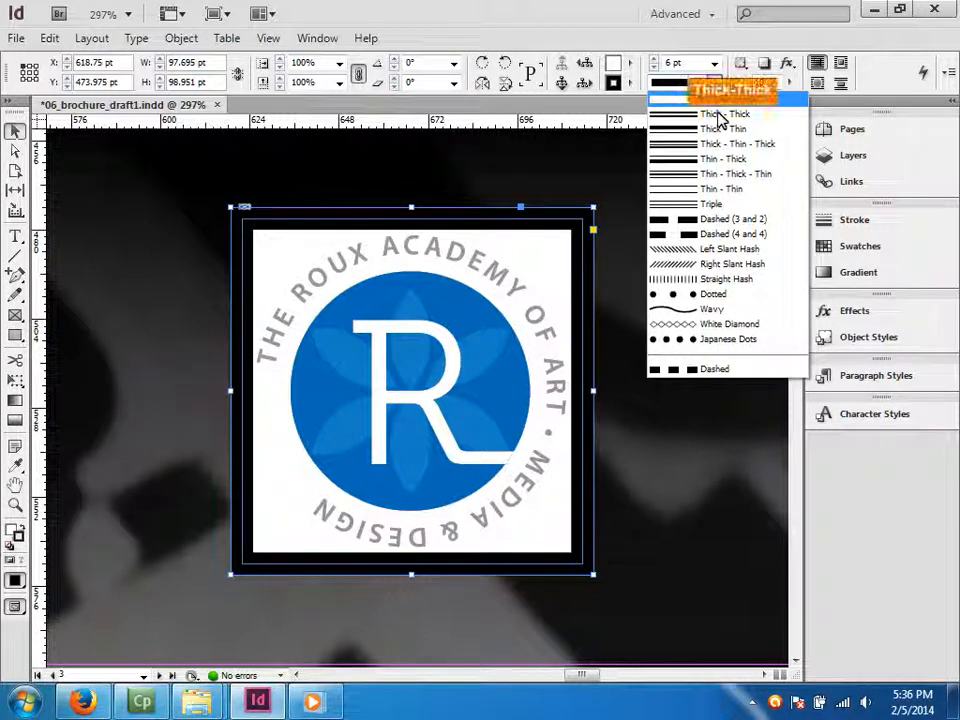
pyautogui.click(718, 118)
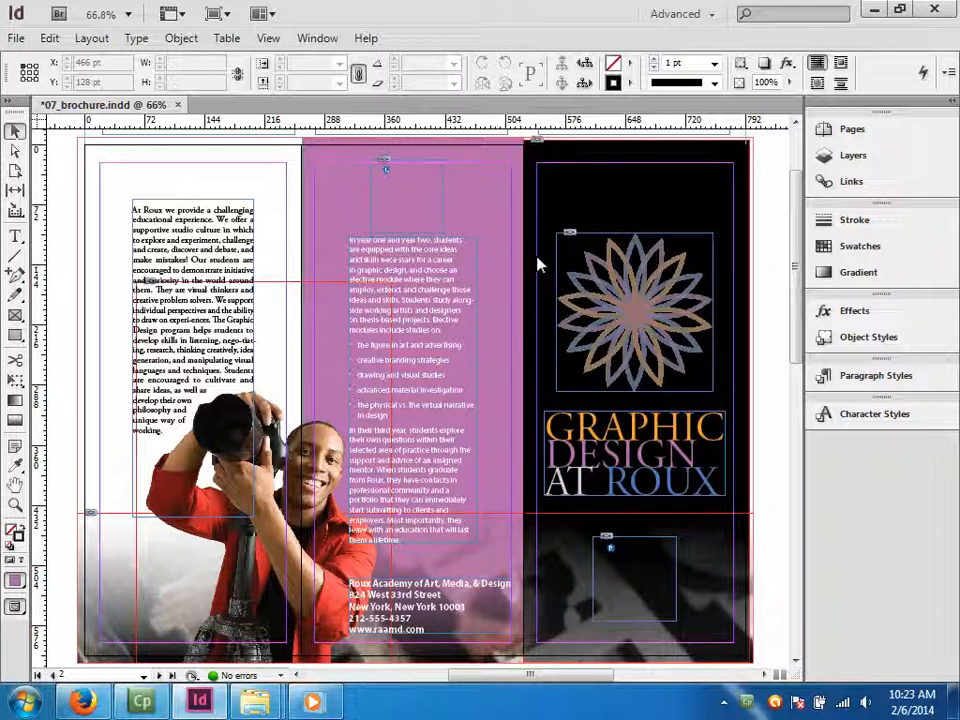
# Draw a 242 by 597 pt rectangle frame from the brochure page's upper-left corner and place the image 133978374gray in it.
pyautogui.click(15, 316)
pyautogui.moveTo(85, 144); pyautogui.dragTo(287, 643)
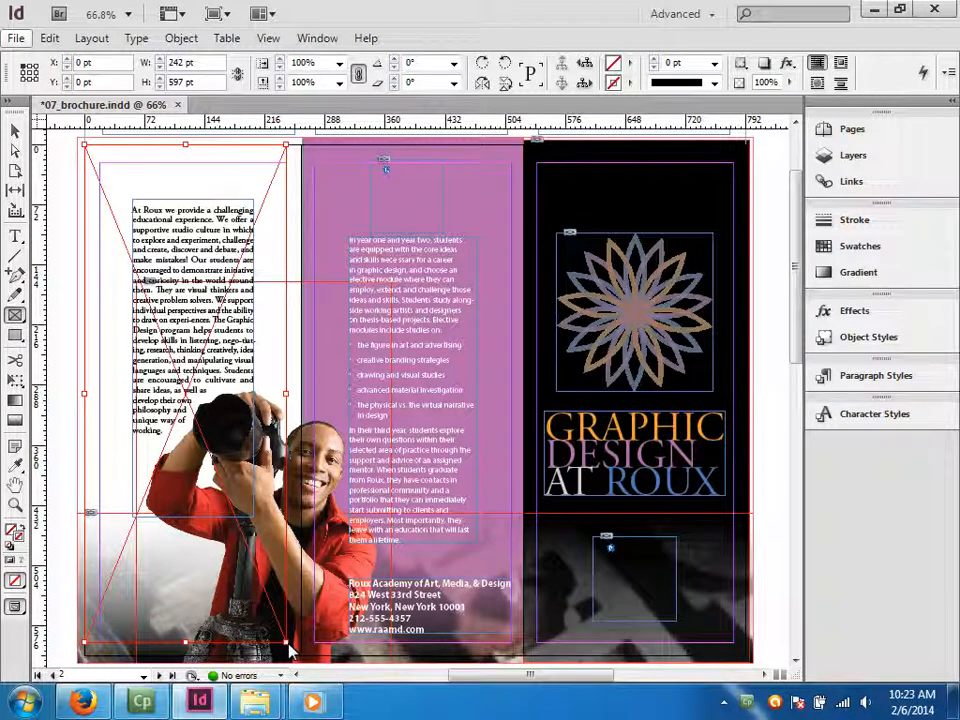
pyautogui.click(16, 38)
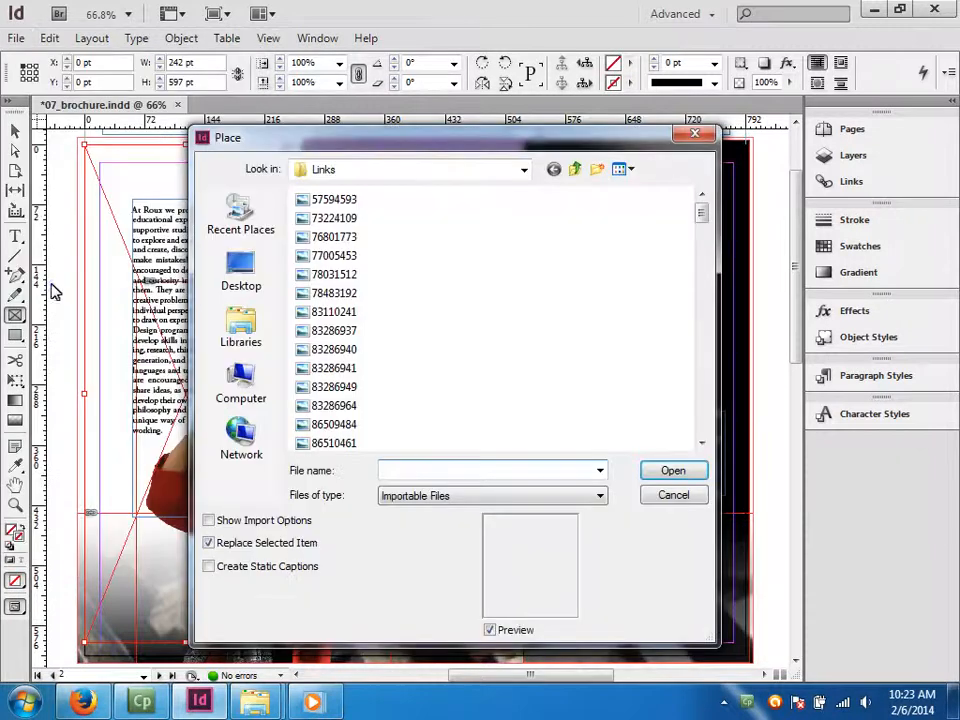
pyautogui.click(45, 282)
pyautogui.moveTo(705, 216); pyautogui.dragTo(703, 271)
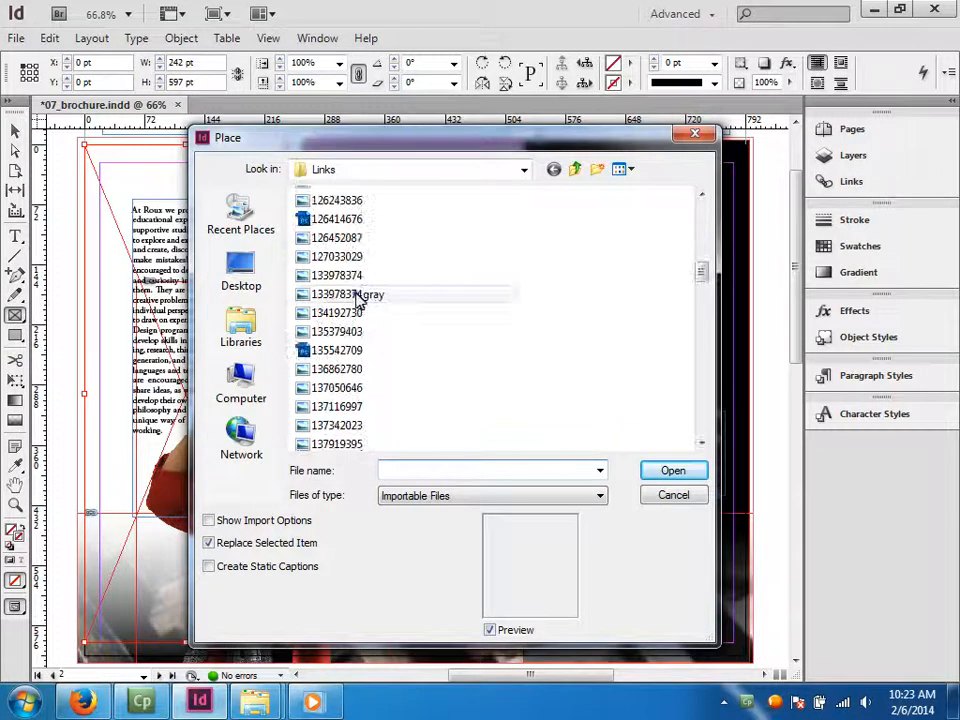
pyautogui.click(358, 297)
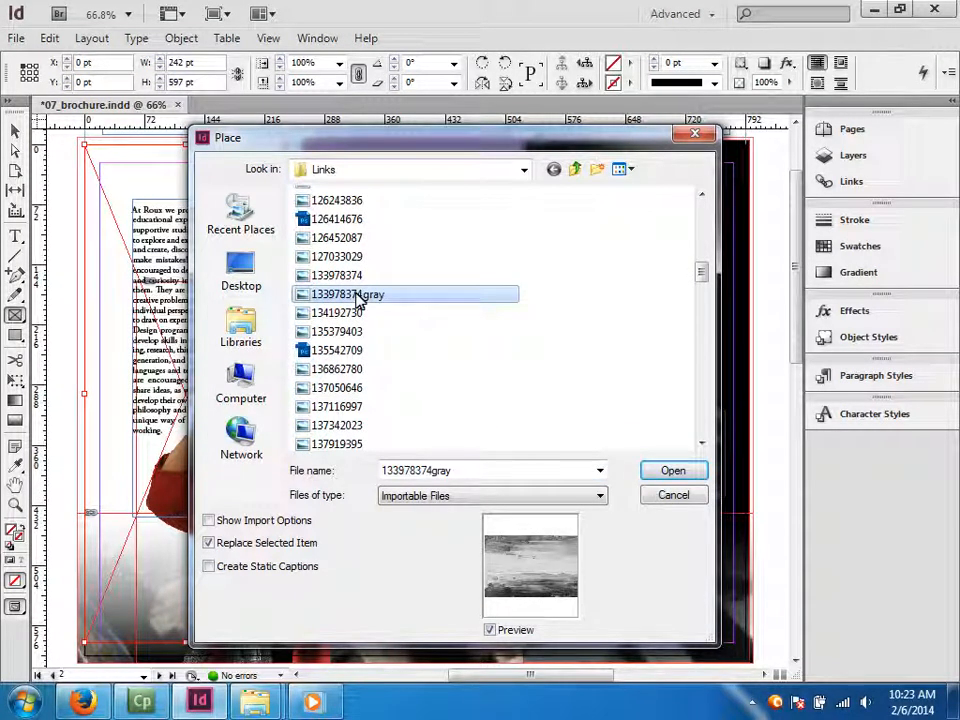
pyautogui.click(671, 470)
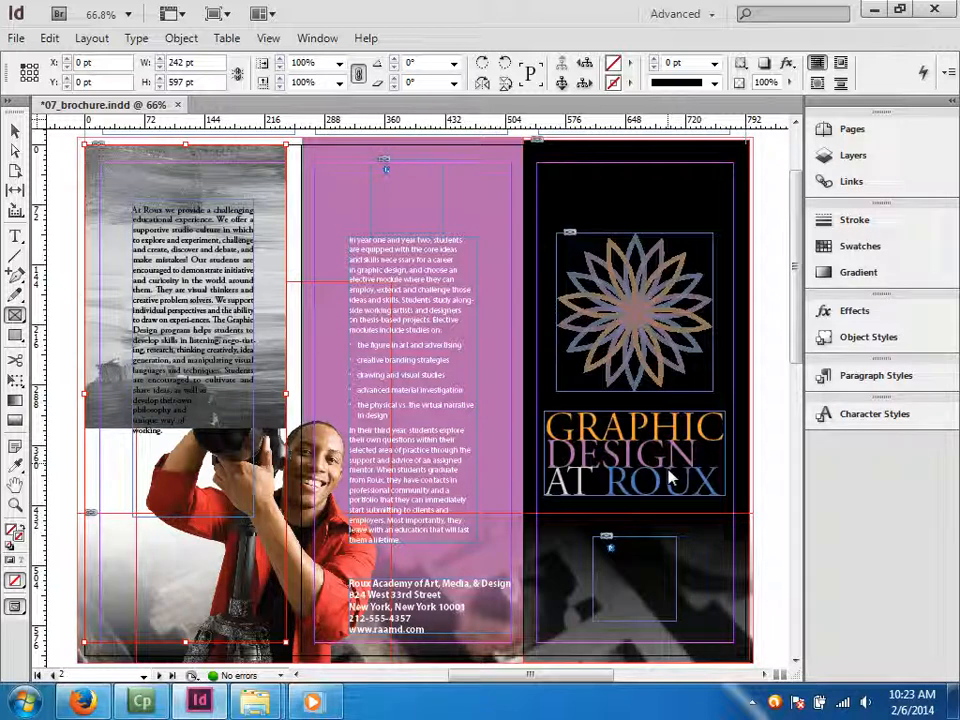
# Fit the placed grayscale image so that it fills its frame proportionally.
pyautogui.click(189, 44)
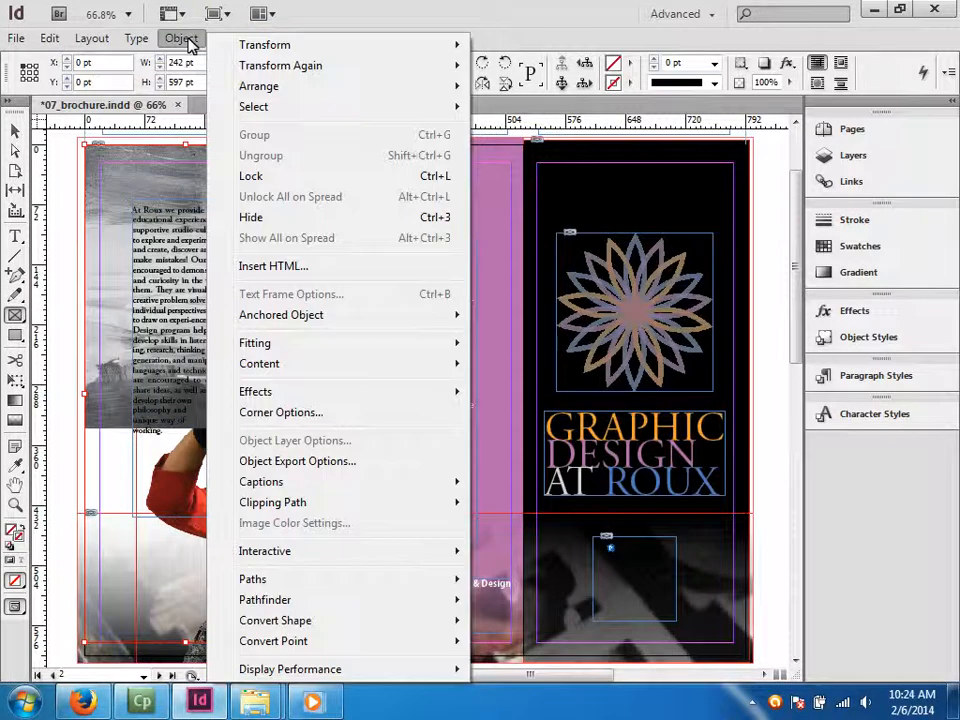
pyautogui.click(249, 345)
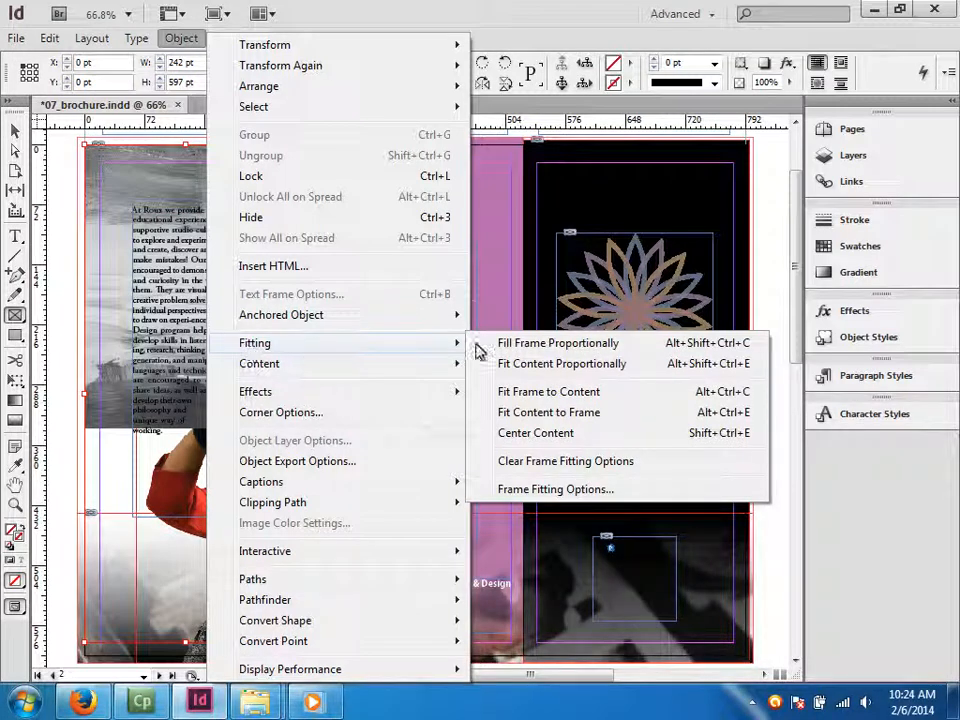
pyautogui.click(533, 345)
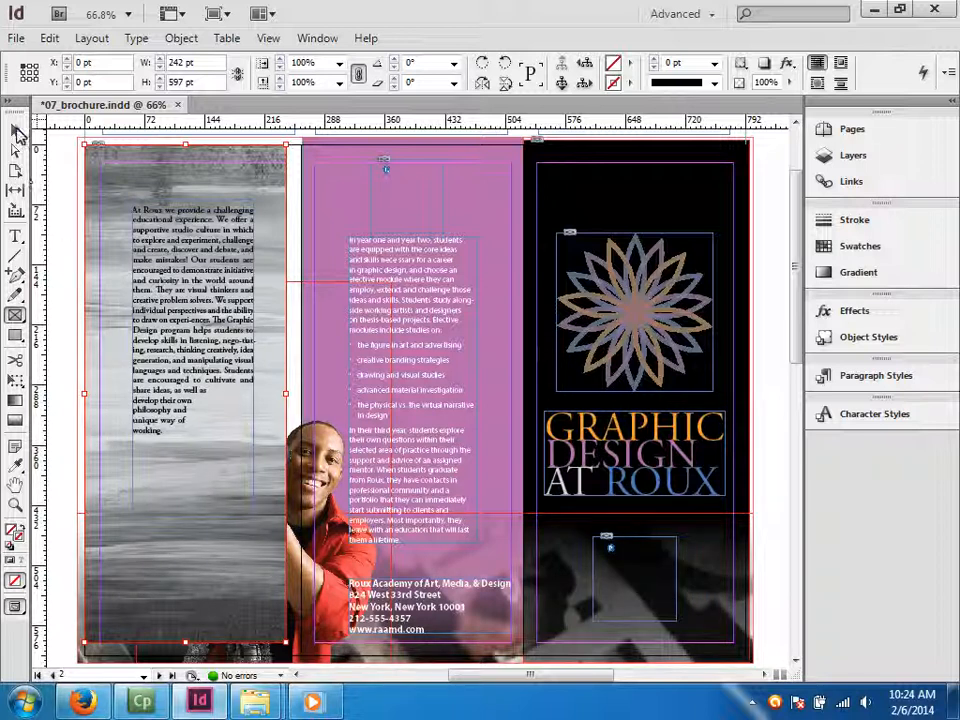
# Select the grayscale image inside its frame and apply the C=100 M=0 Y=0 K=0 swatch as its fill color.
pyautogui.click(17, 133)
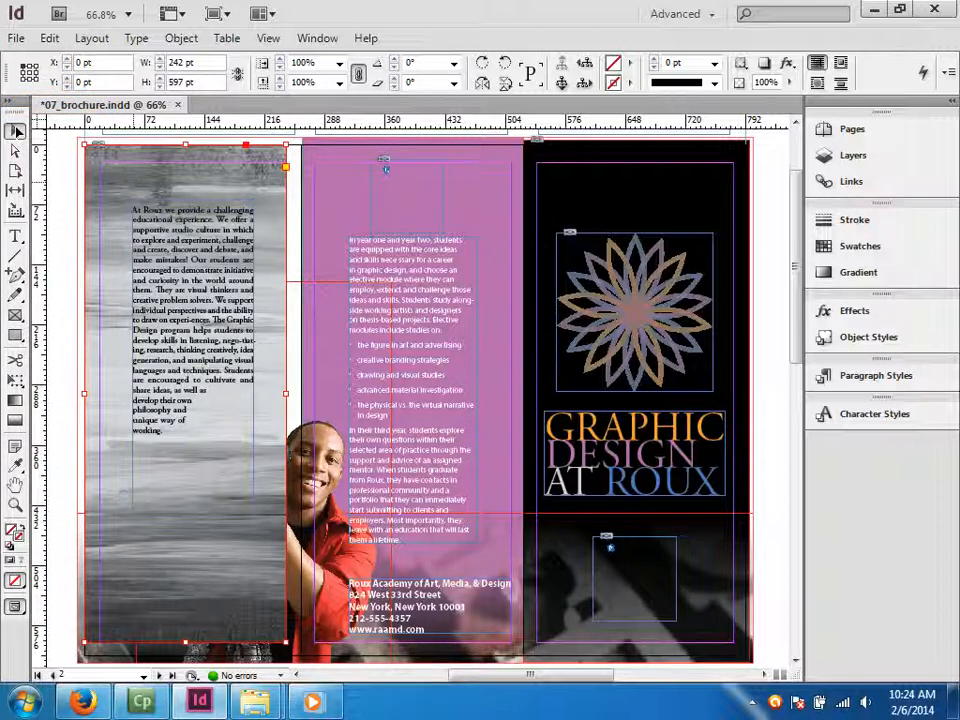
pyautogui.click(137, 190)
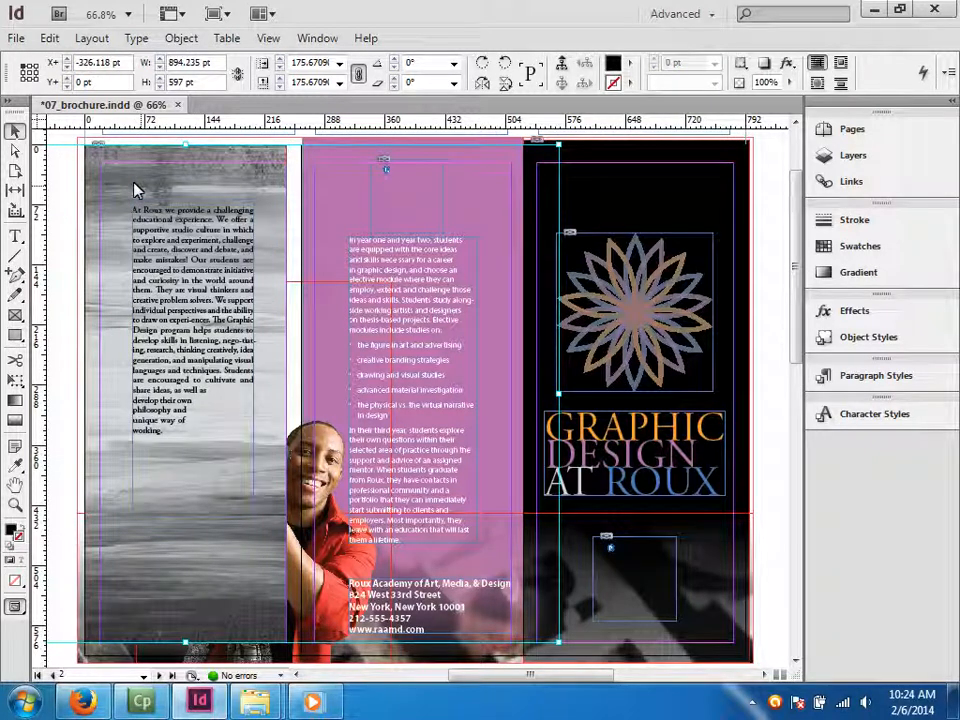
pyautogui.click(855, 250)
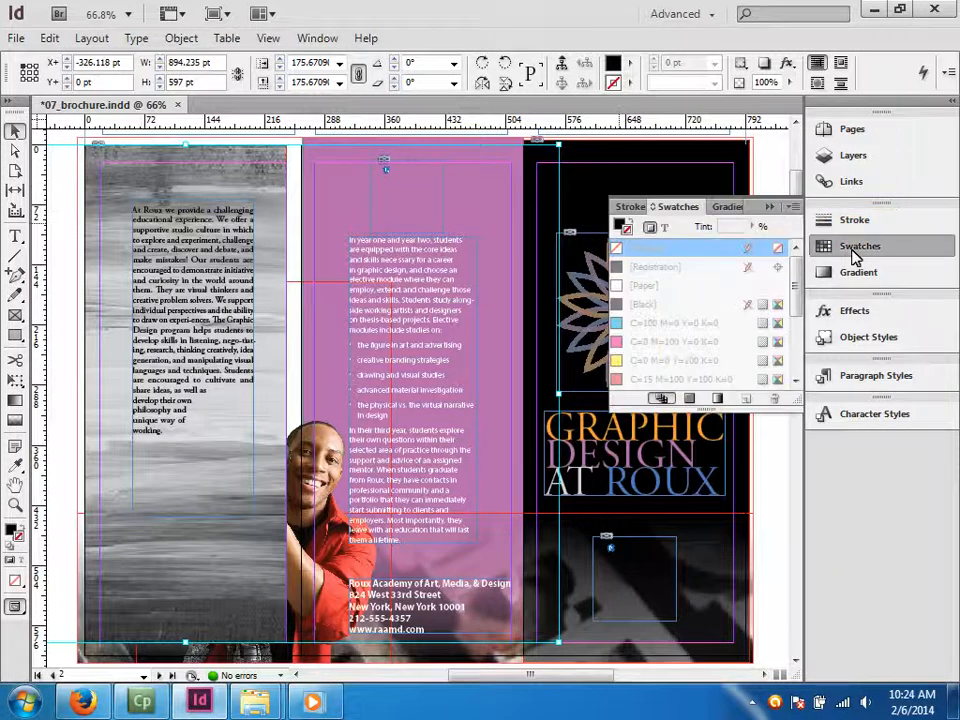
pyautogui.click(620, 226)
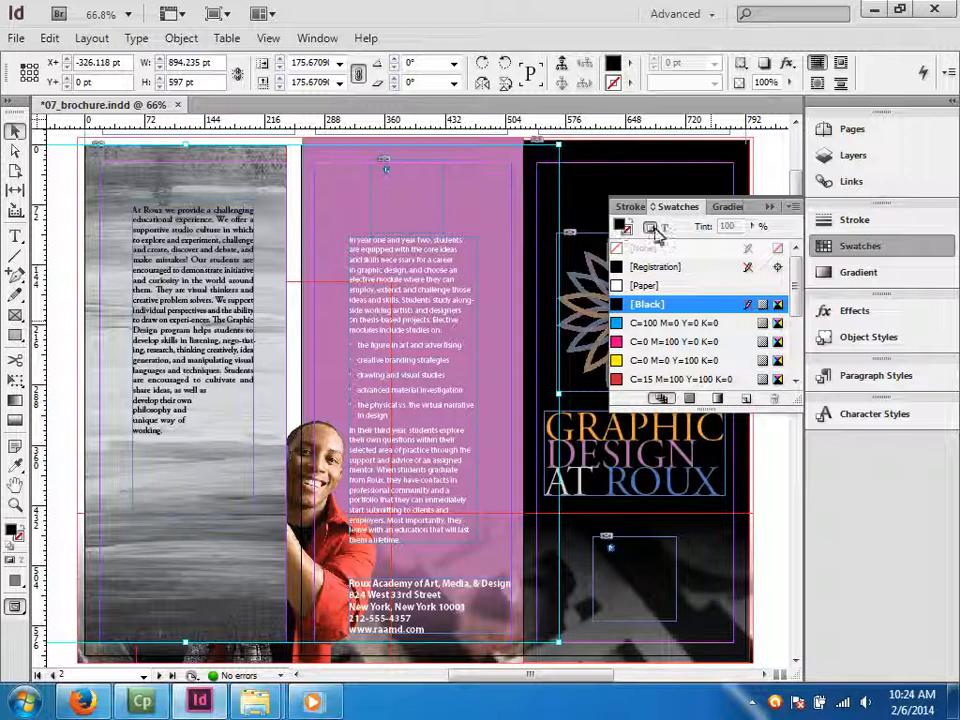
pyautogui.click(712, 323)
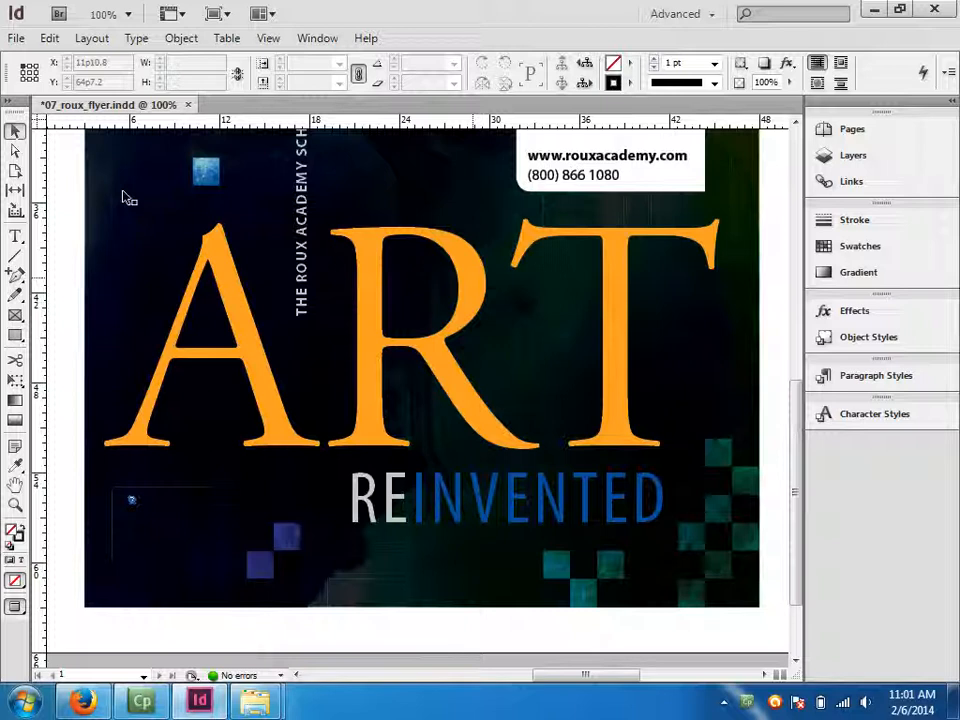
# Set the opacity of the whole ART text frame to 50% and readjust it with the opacity slider.
pyautogui.click(487, 279)
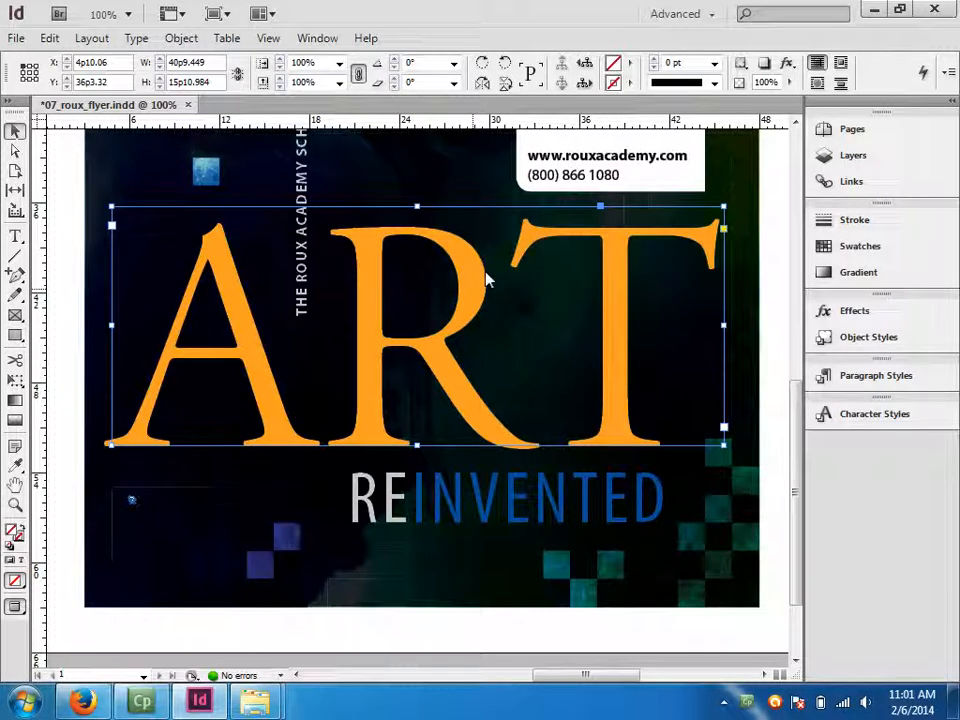
pyautogui.click(855, 316)
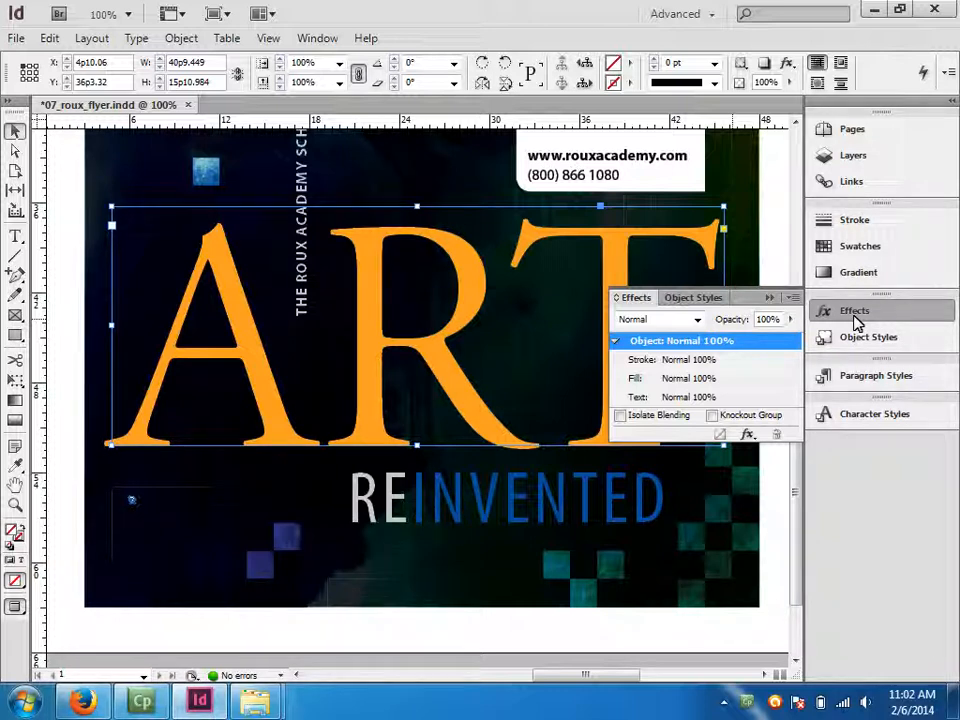
pyautogui.click(766, 319)
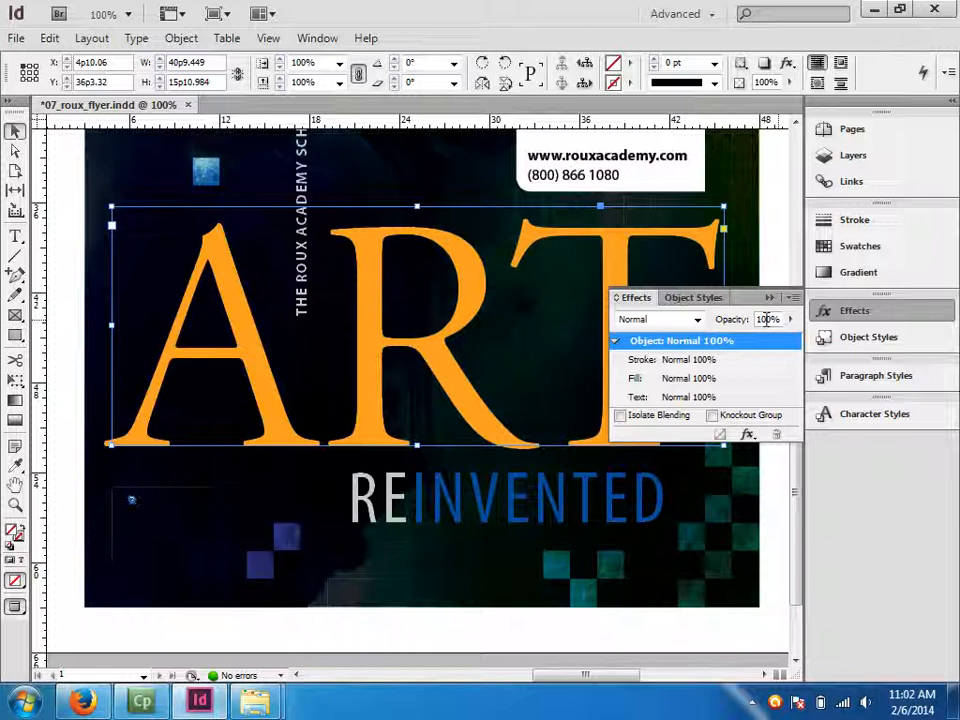
pyautogui.doubleClick(767, 319)
pyautogui.write('50')
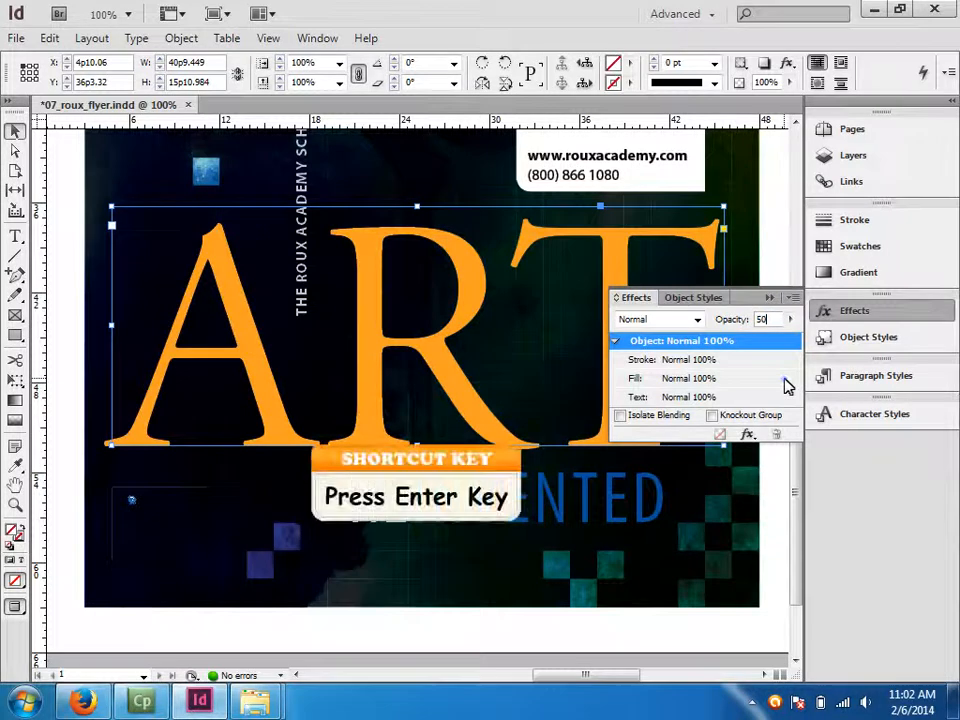
pyautogui.press('Return')
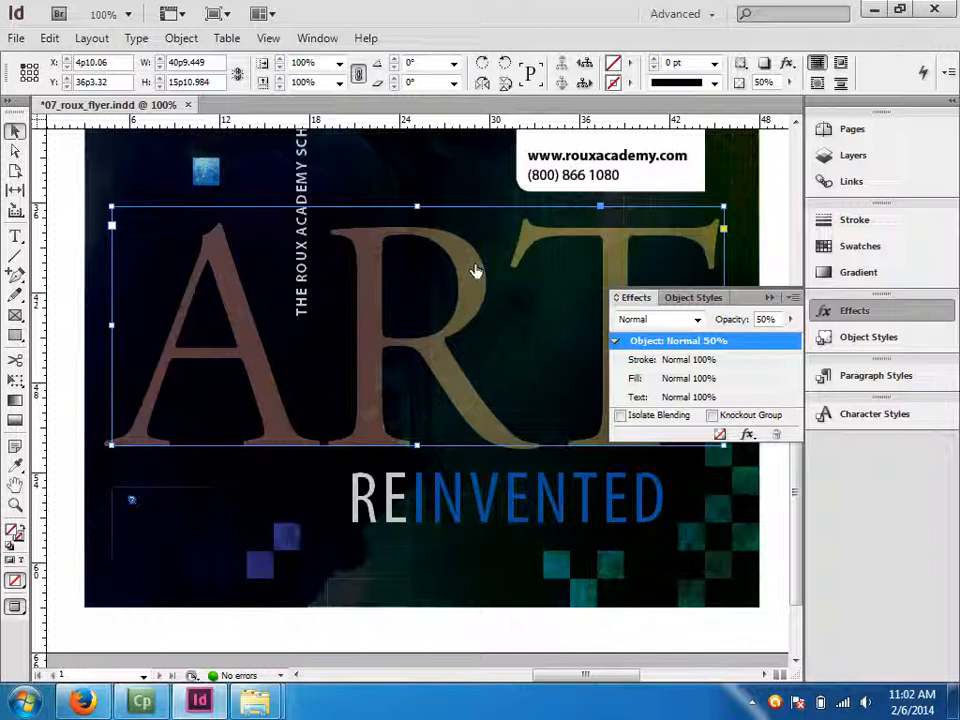
pyautogui.moveTo(790, 319); pyautogui.dragTo(818, 346)
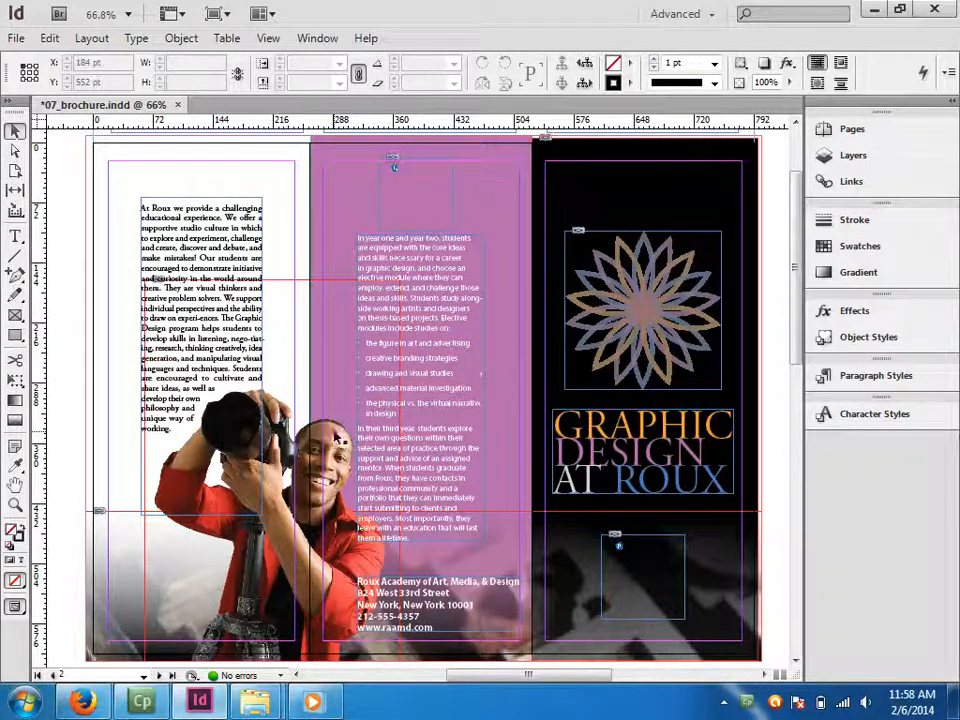
# Add a drop shadow with 60% opacity to the photographer image frame and turn on the effect preview.
pyautogui.click(335, 440)
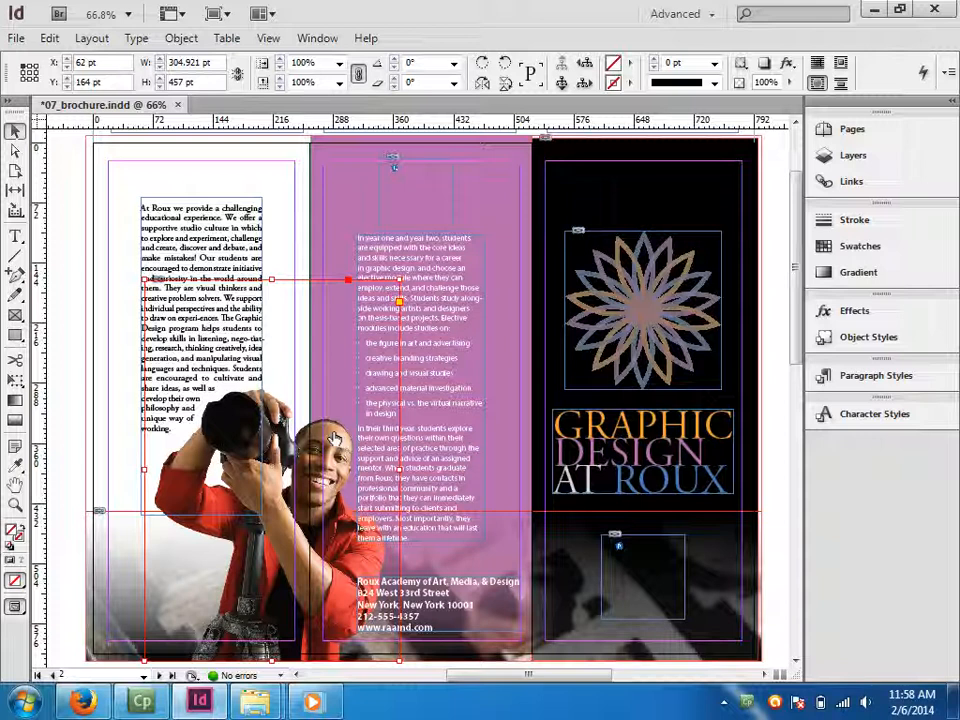
pyautogui.click(766, 64)
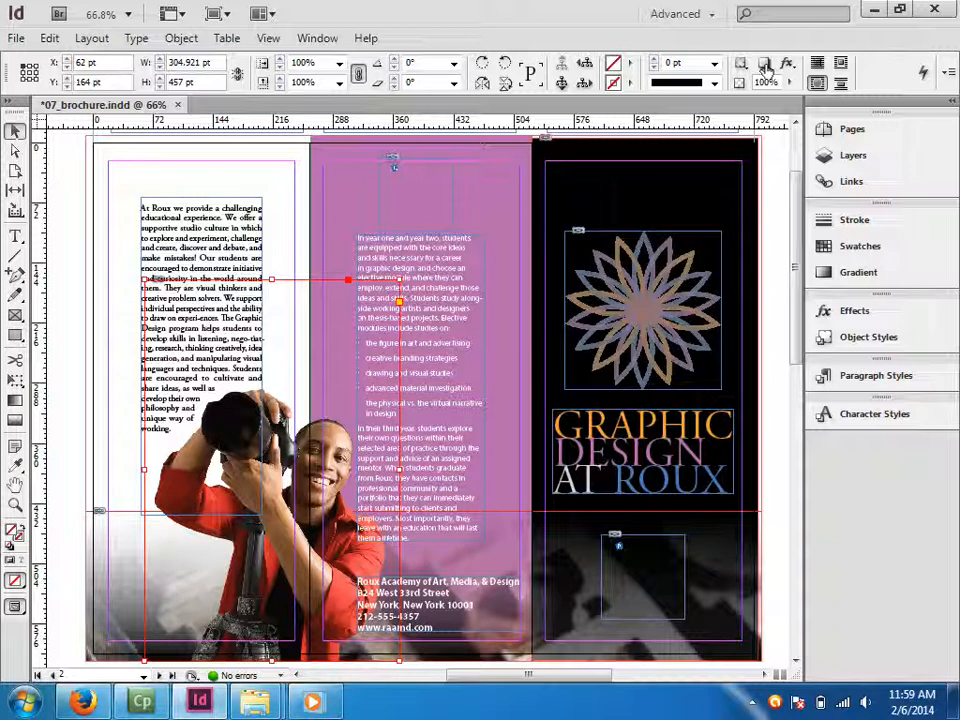
pyautogui.click(789, 65)
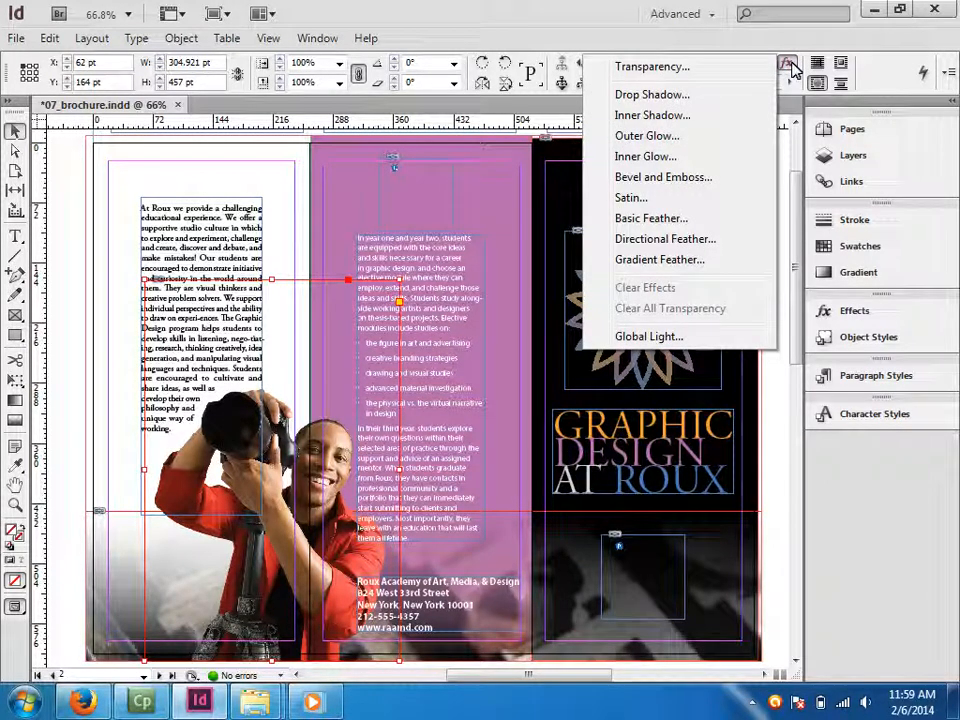
pyautogui.click(650, 95)
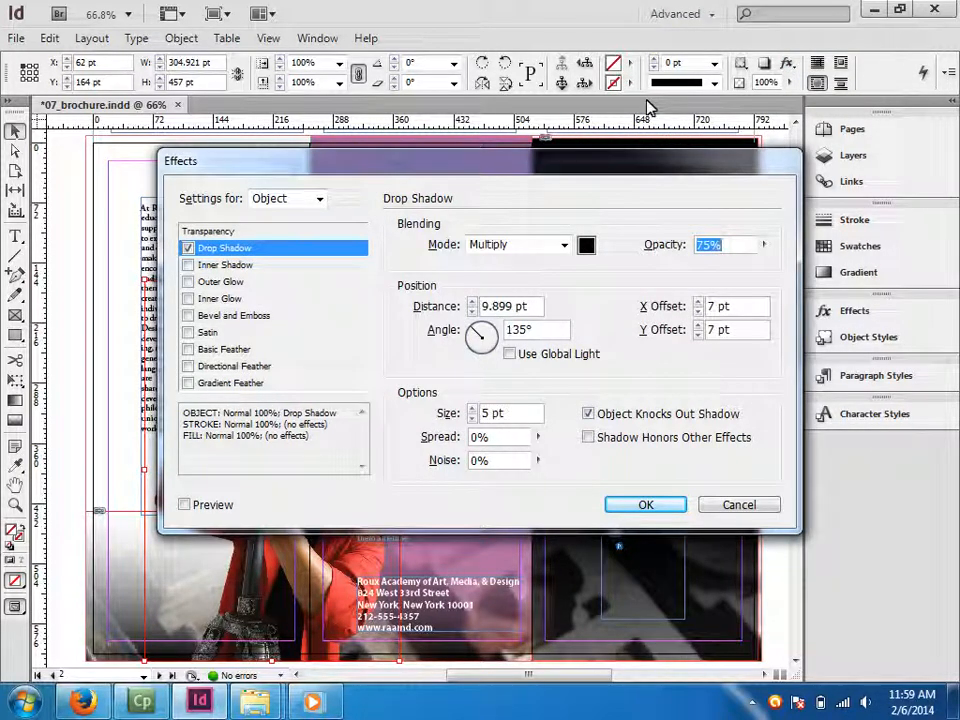
pyautogui.moveTo(347, 170); pyautogui.dragTo(521, 58)
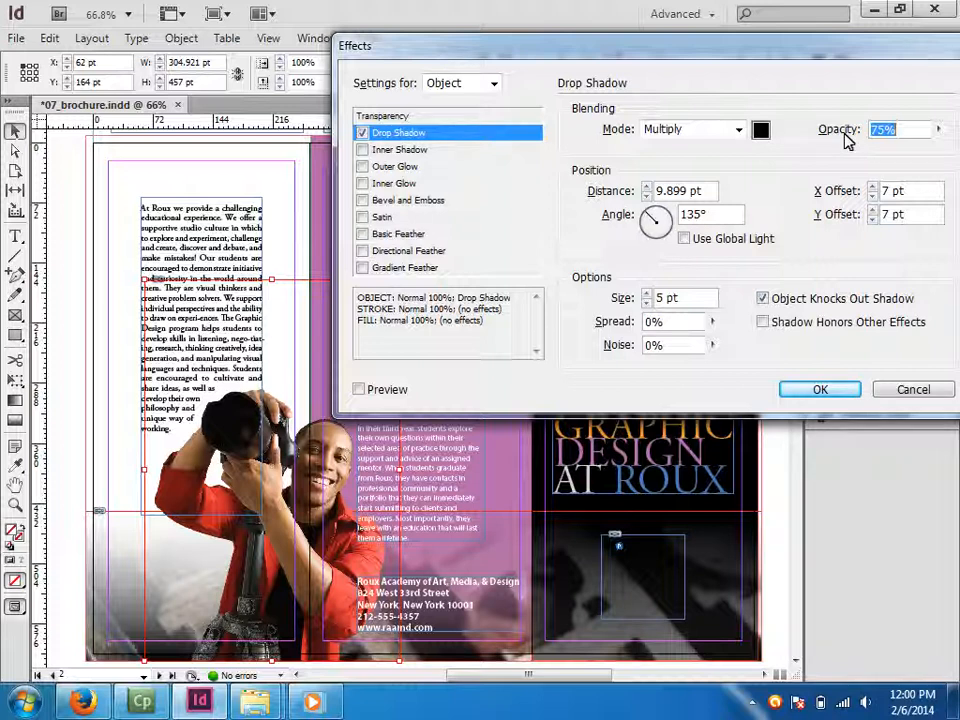
pyautogui.write('60')
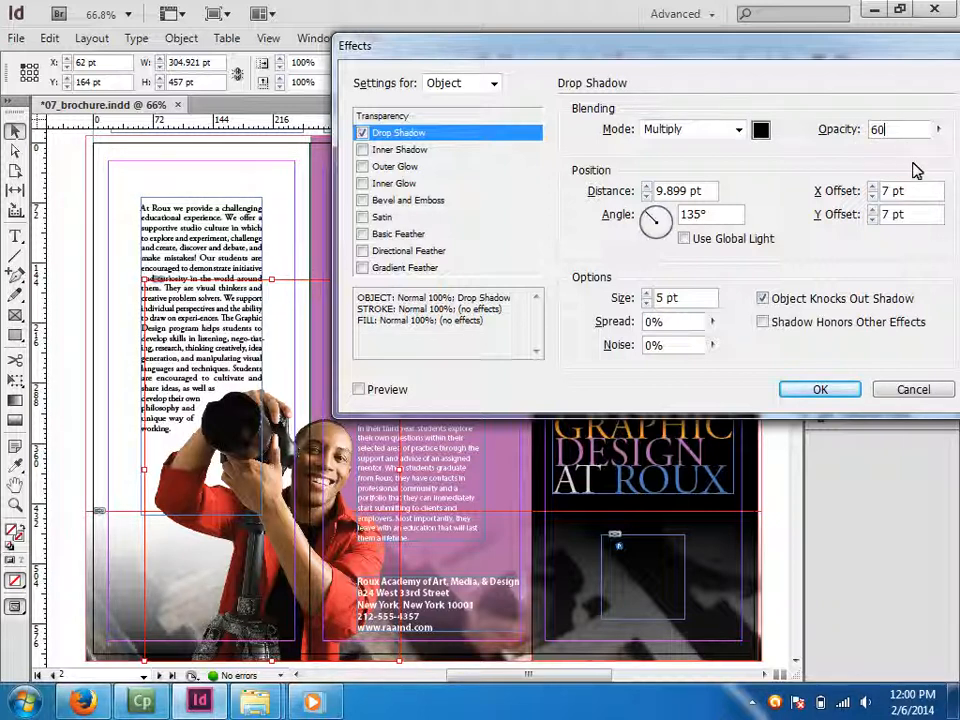
pyautogui.click(359, 389)
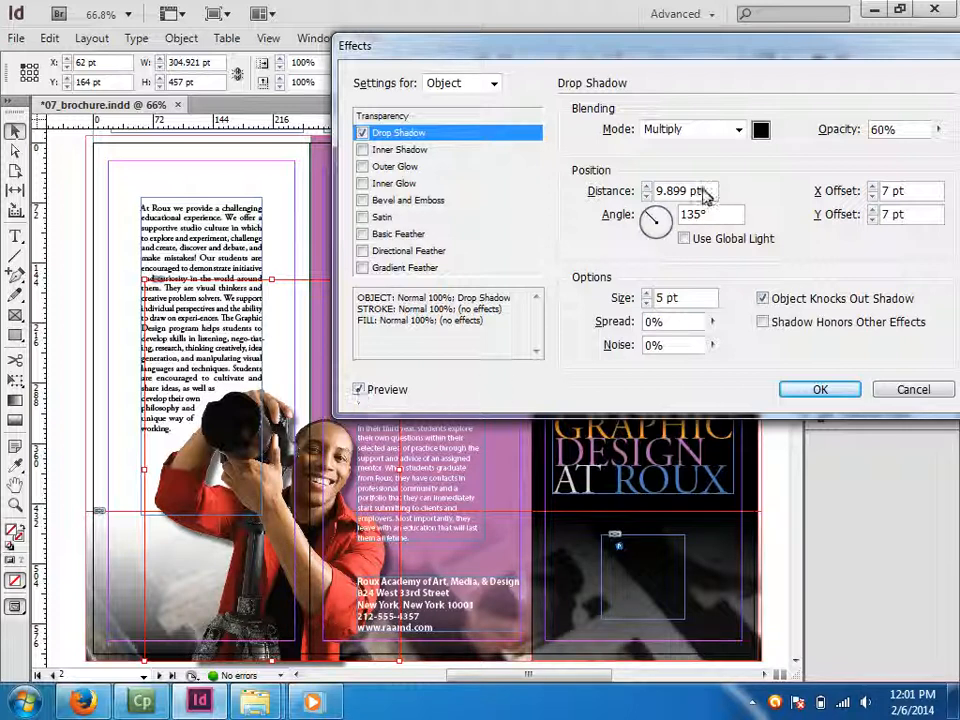
# Set the drop shadow's distance to 4 pt and rotate its angle to 151°.
pyautogui.moveTo(706, 193); pyautogui.dragTo(648, 200)
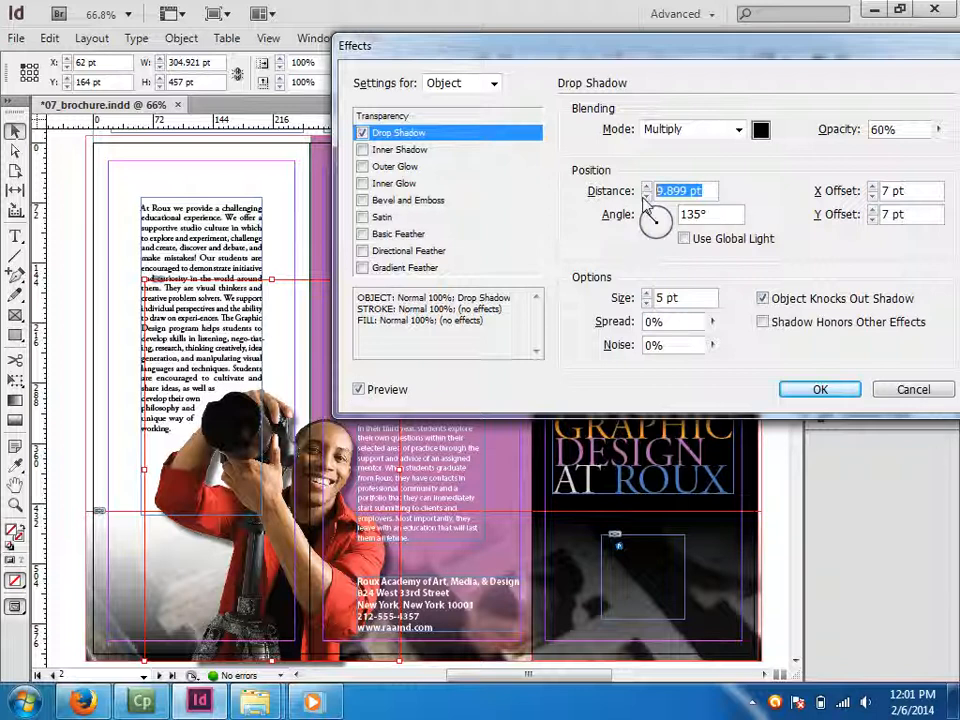
pyautogui.write('4')
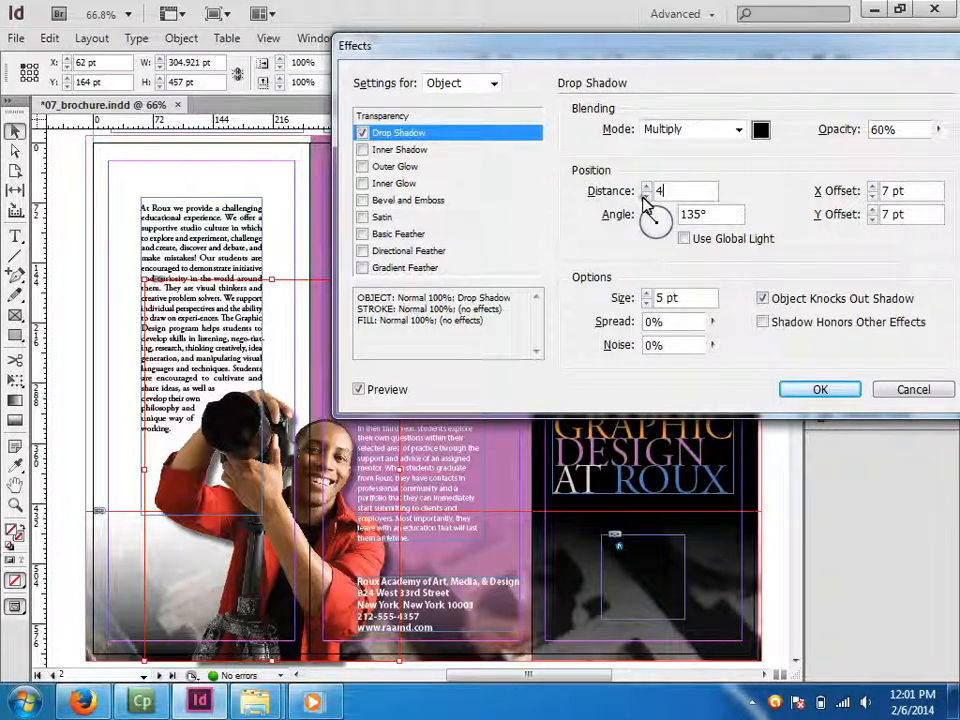
pyautogui.press('Tab')
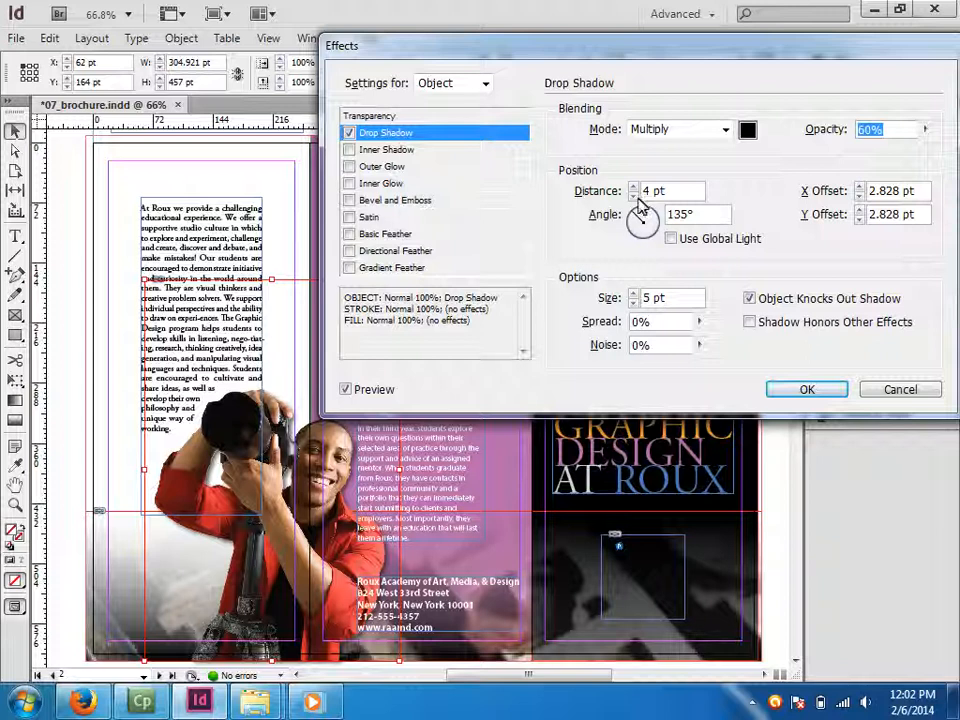
pyautogui.moveTo(639, 219)
pyautogui.mouseDown()
pyautogui.moveTo(660, 240)
pyautogui.moveTo(634, 222)
pyautogui.mouseUp()
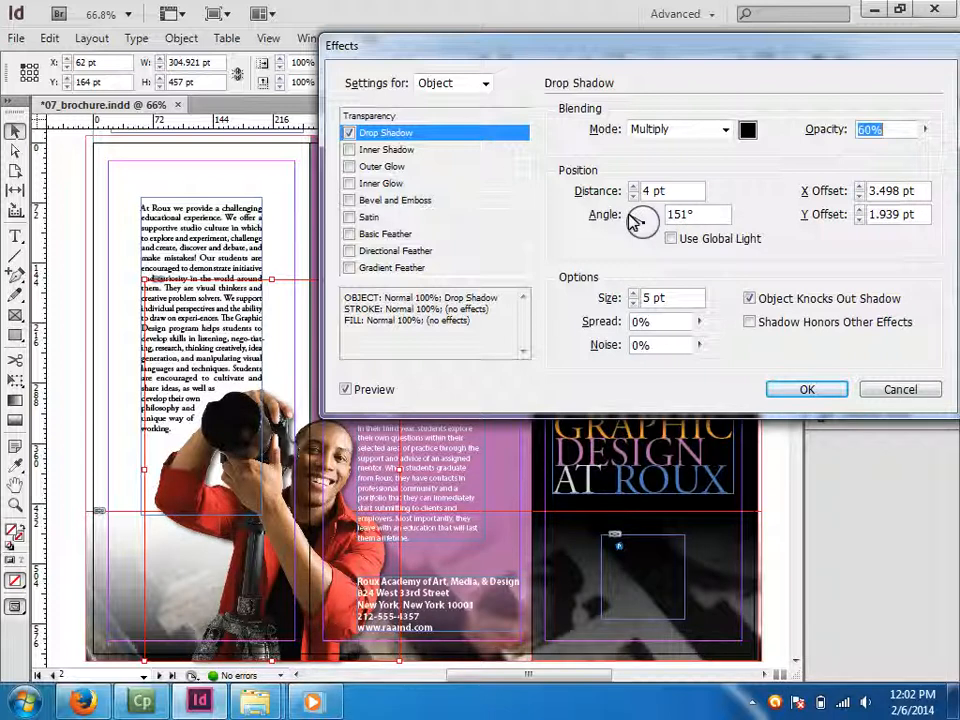
# Set the drop shadow's size to 8 pt and apply the effect to the photographer image.
pyautogui.click(679, 304)
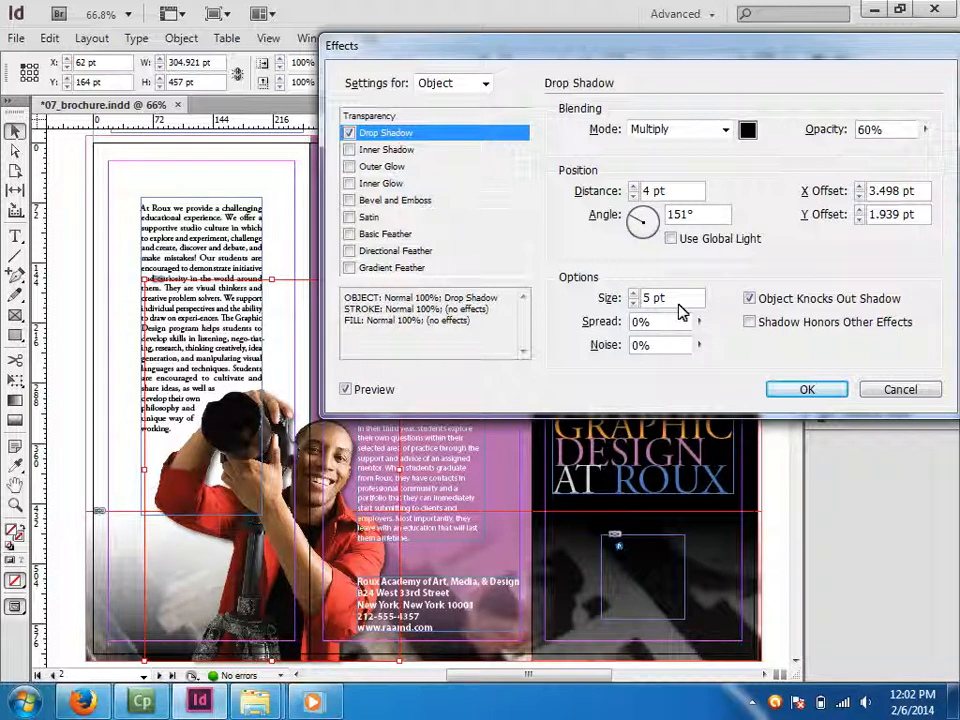
pyautogui.moveTo(690, 304); pyautogui.dragTo(621, 306)
pyautogui.write('8')
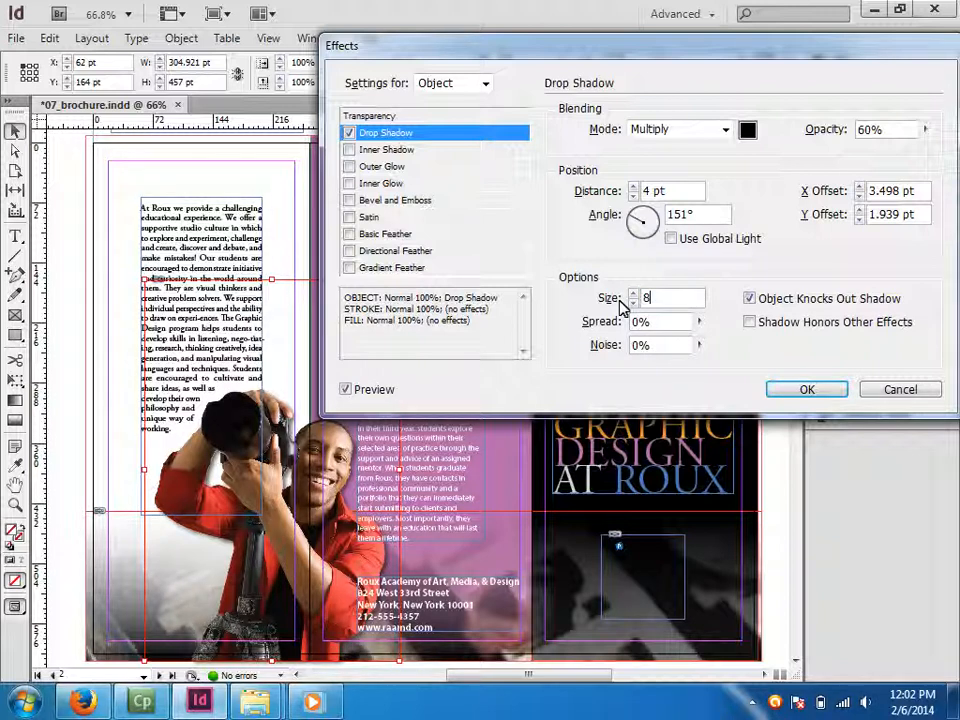
pyautogui.click(808, 390)
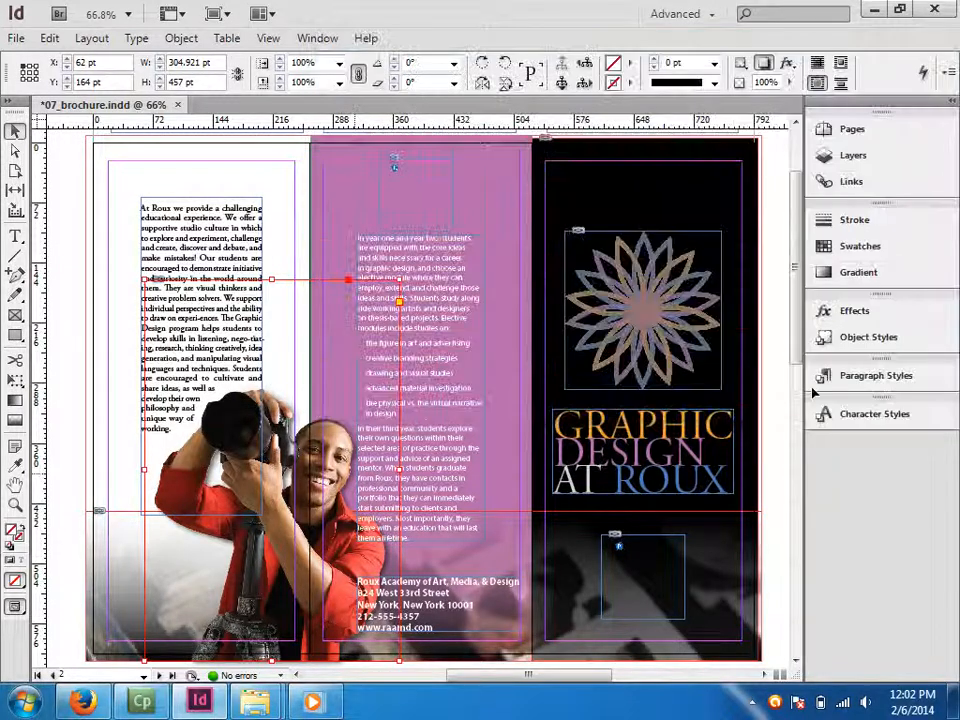